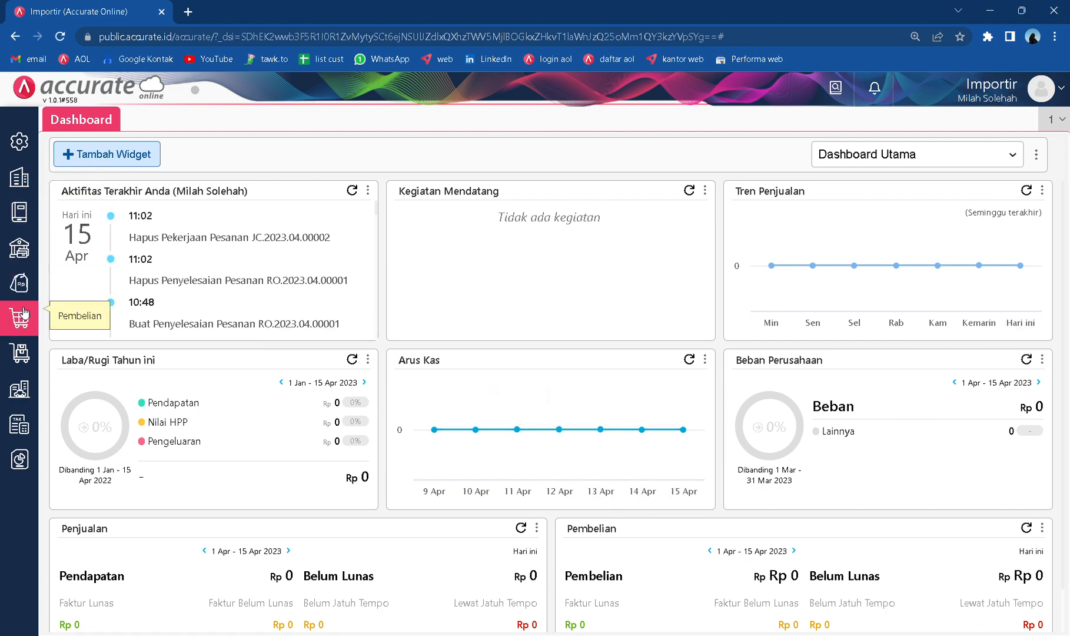
Open the Barang & Jasa item list in the Persediaan module to review the existing items.
click(27, 350)
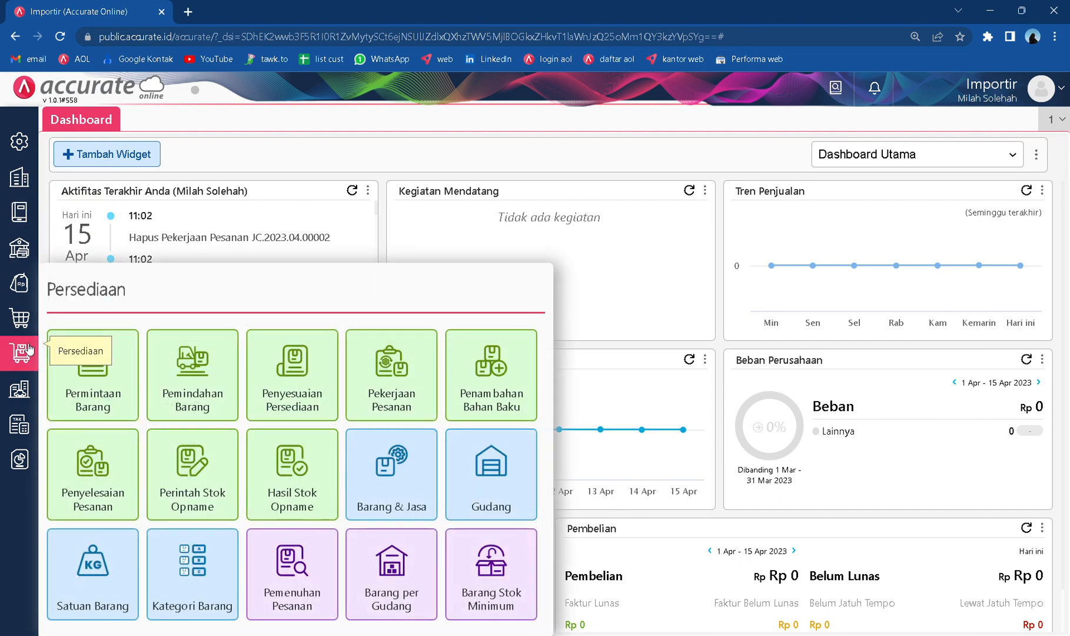
click(405, 484)
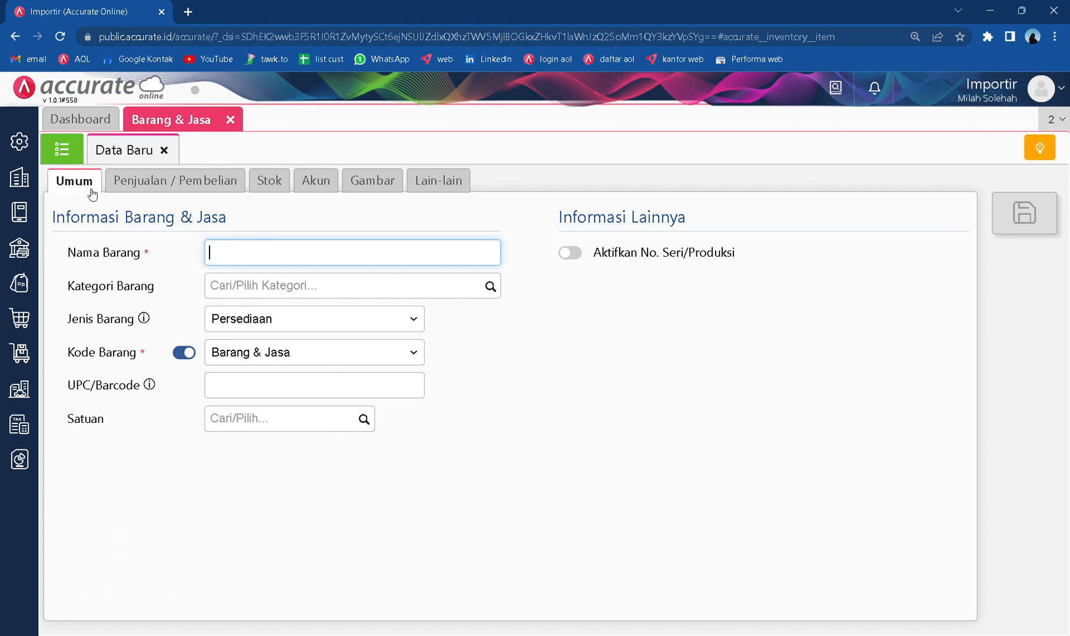
click(71, 151)
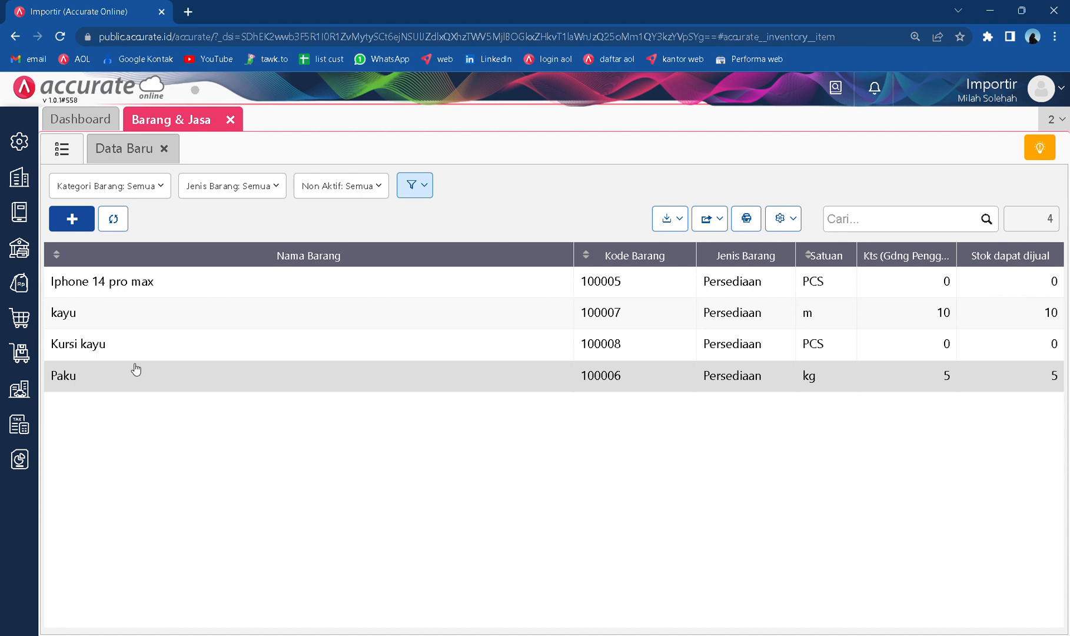
Start a new Pekerjaan Pesanan and add kayu as a material with a quantity of 5 m.
mouse_move(37, 358)
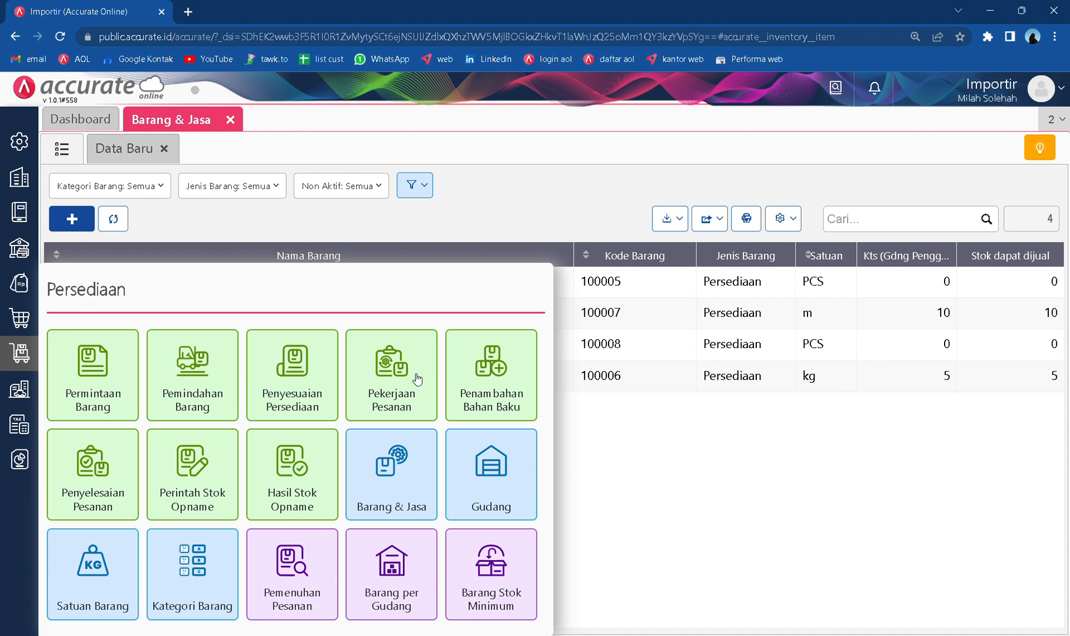
click(380, 375)
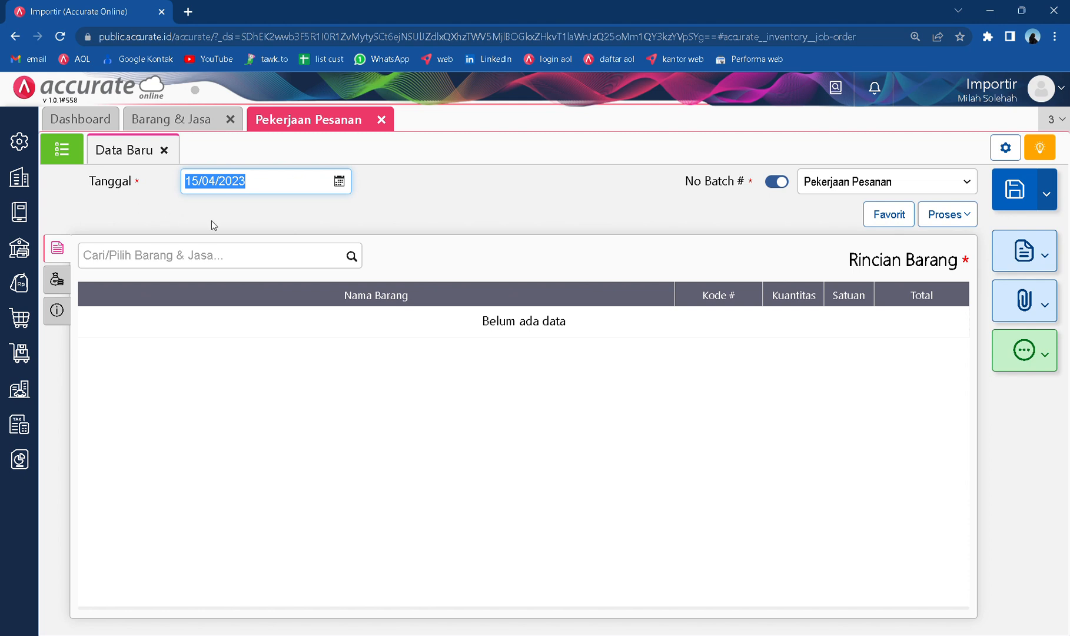
click(351, 257)
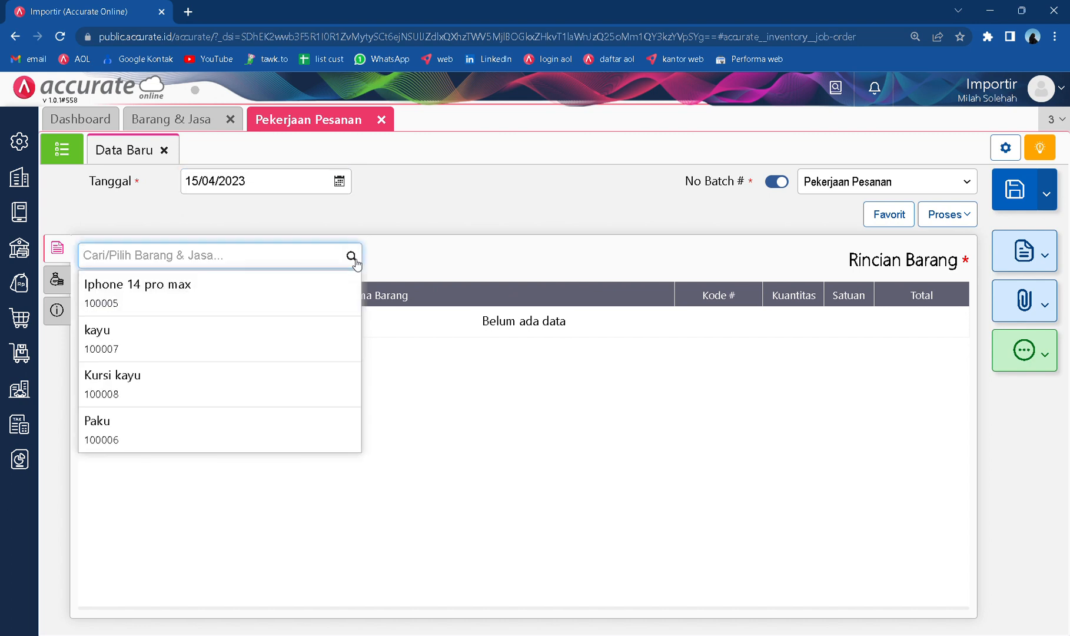
click(280, 336)
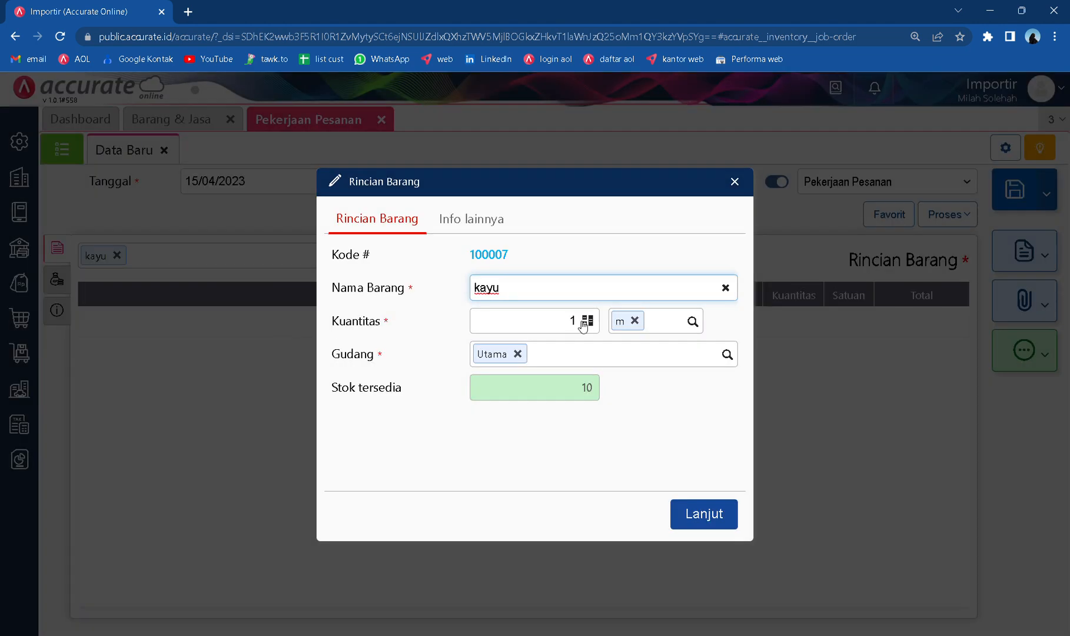
click(584, 323)
click(582, 325)
key(BackSpace)
text(5)
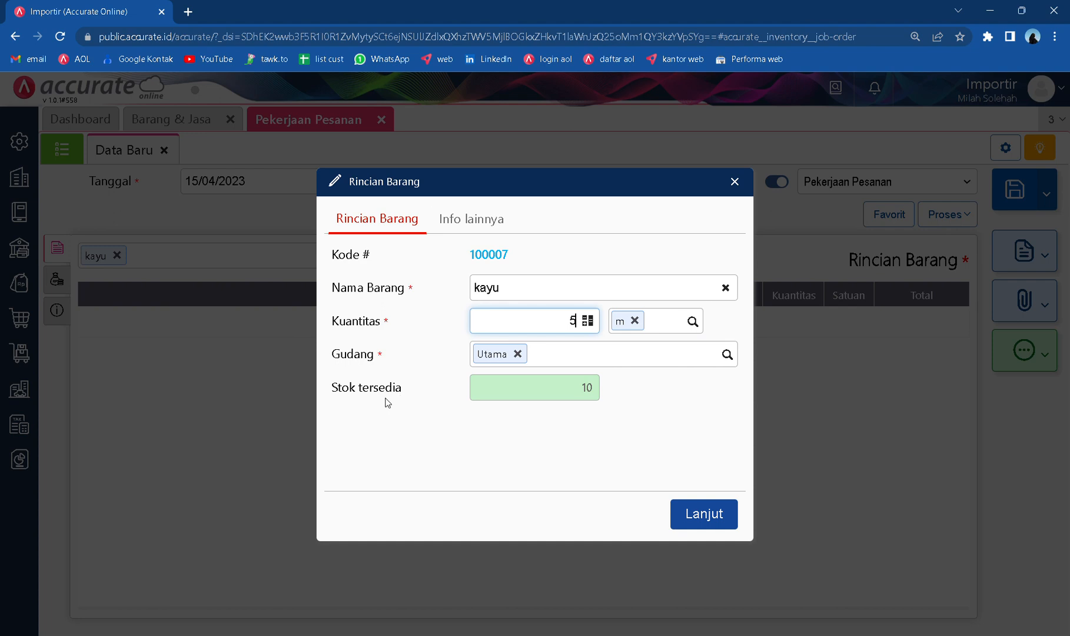
click(702, 513)
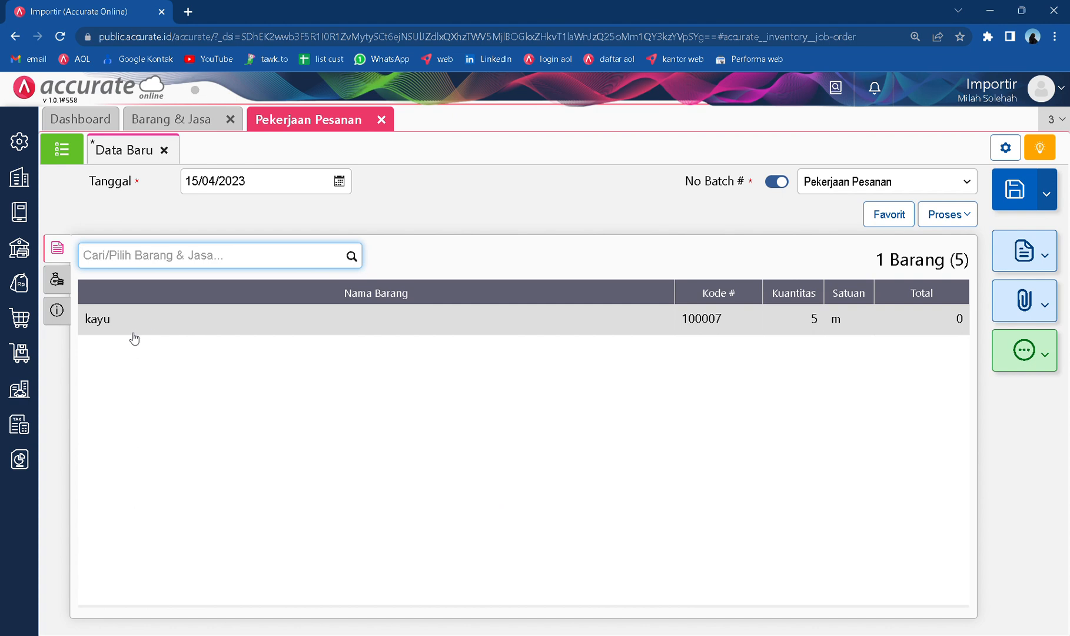
Add Paku to the job order's materials with a quantity of 2 kg.
click(352, 257)
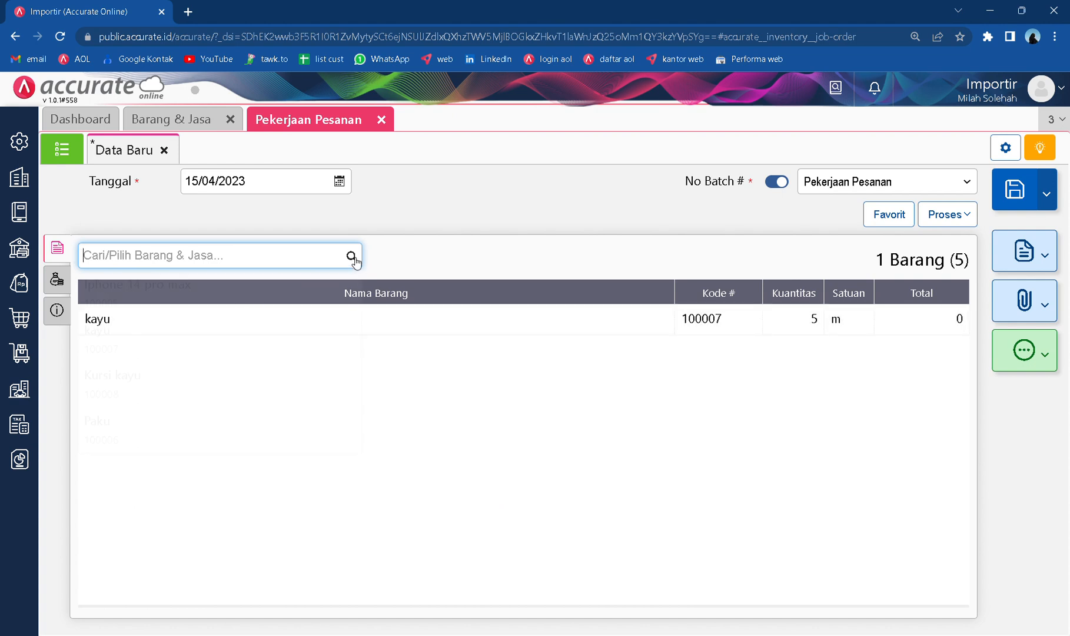
click(294, 415)
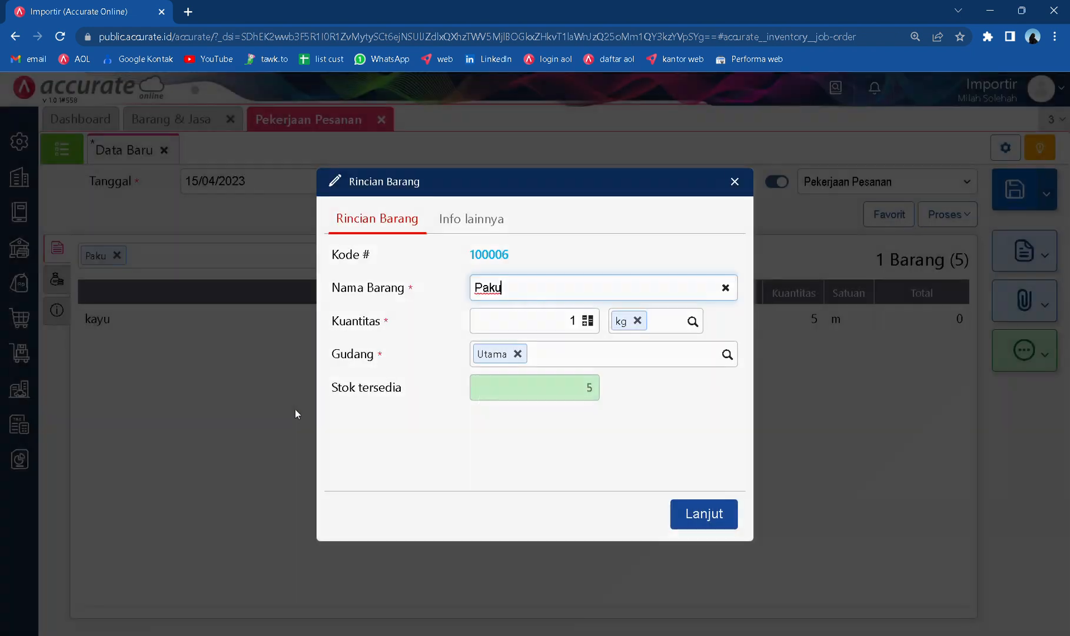
click(581, 323)
key(BackSpace)
text(2)
click(697, 512)
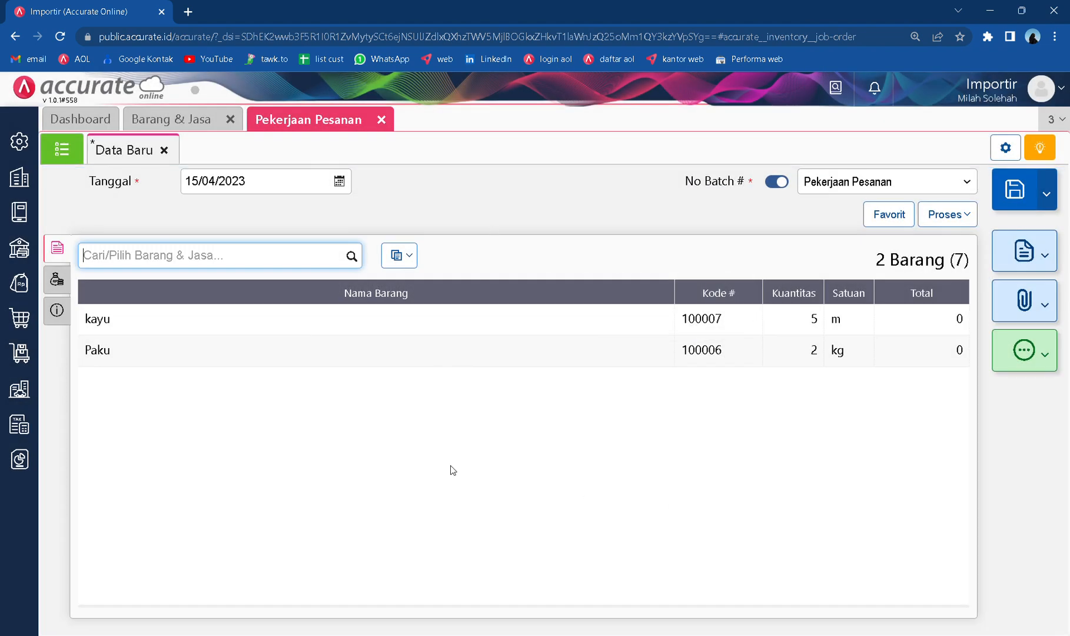
Enter "produksi kursi" as the Keterangan in the job order's additional information.
click(59, 281)
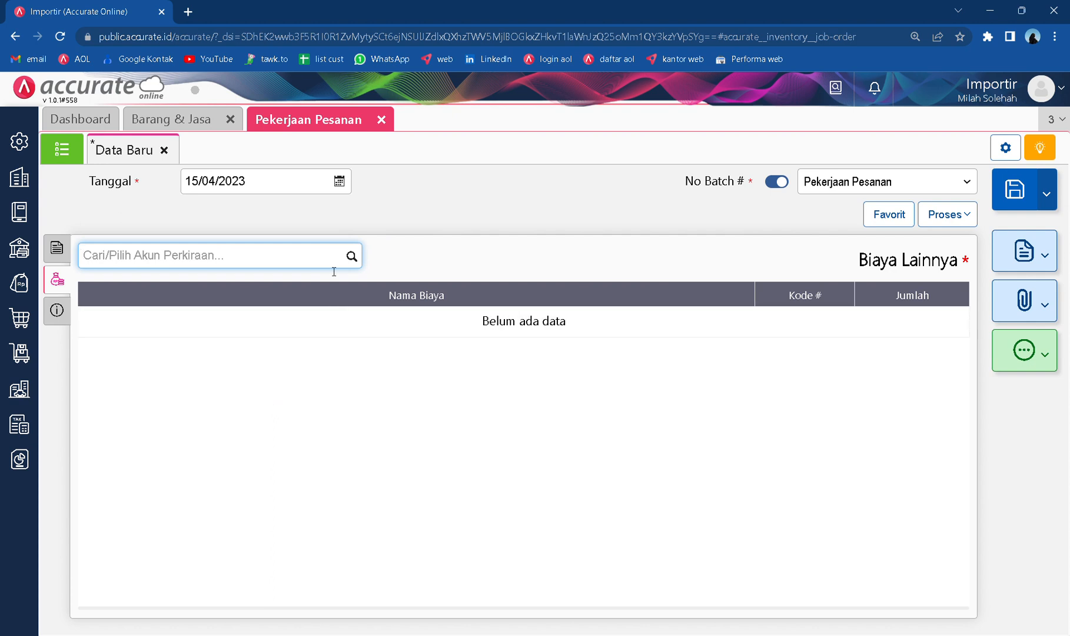
click(66, 308)
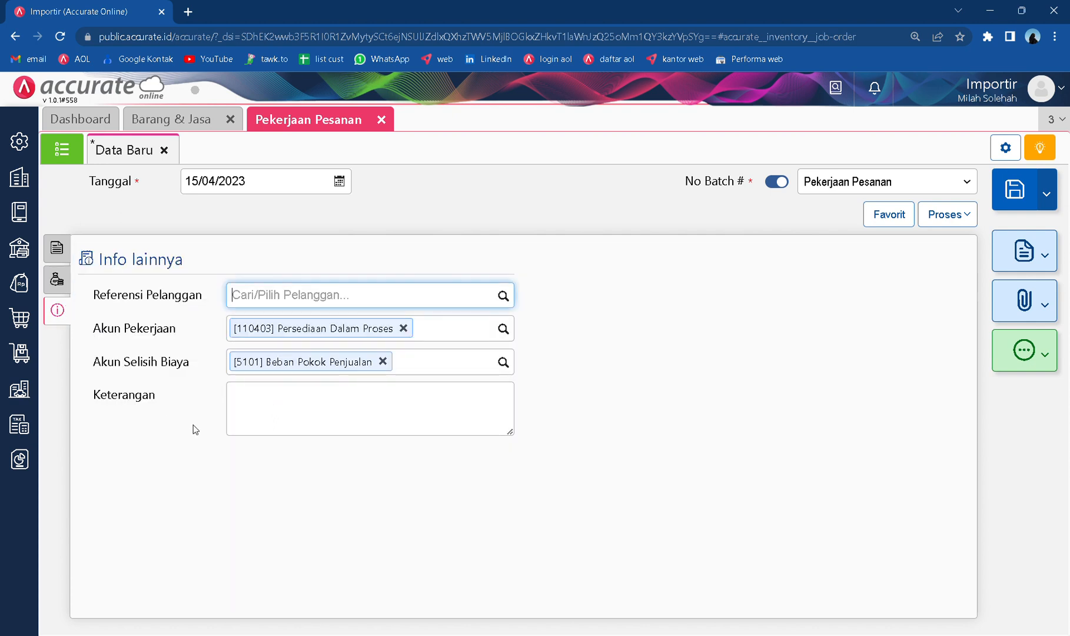
click(319, 400)
text(pe)
key(BackSpace)
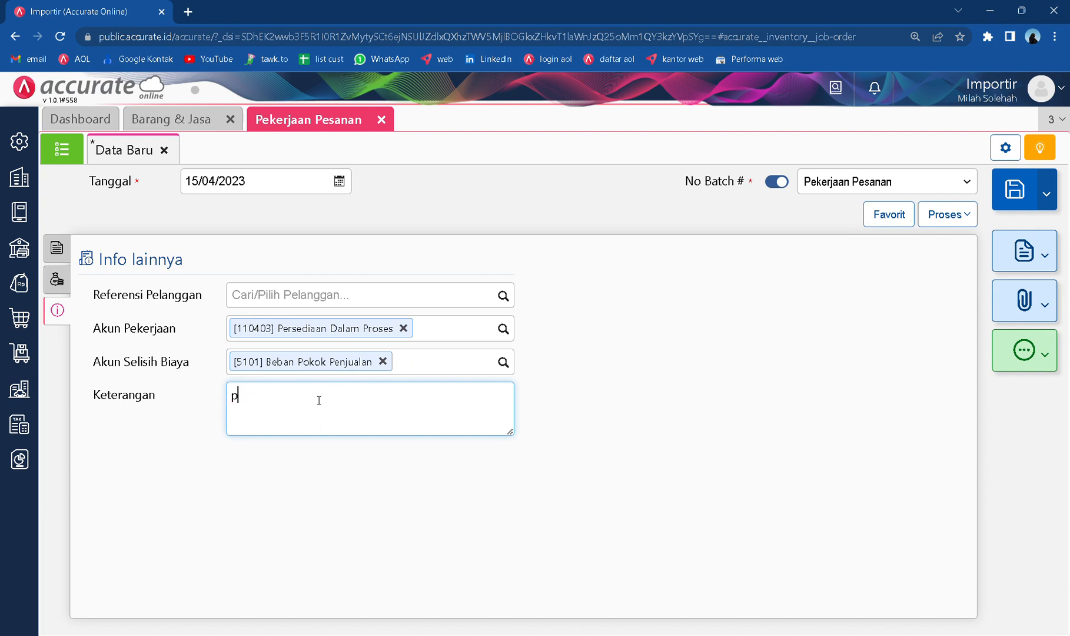
text(e)
key(BackSpace)
text(rp)
key(BackSpace)
text(oduksi kursi)
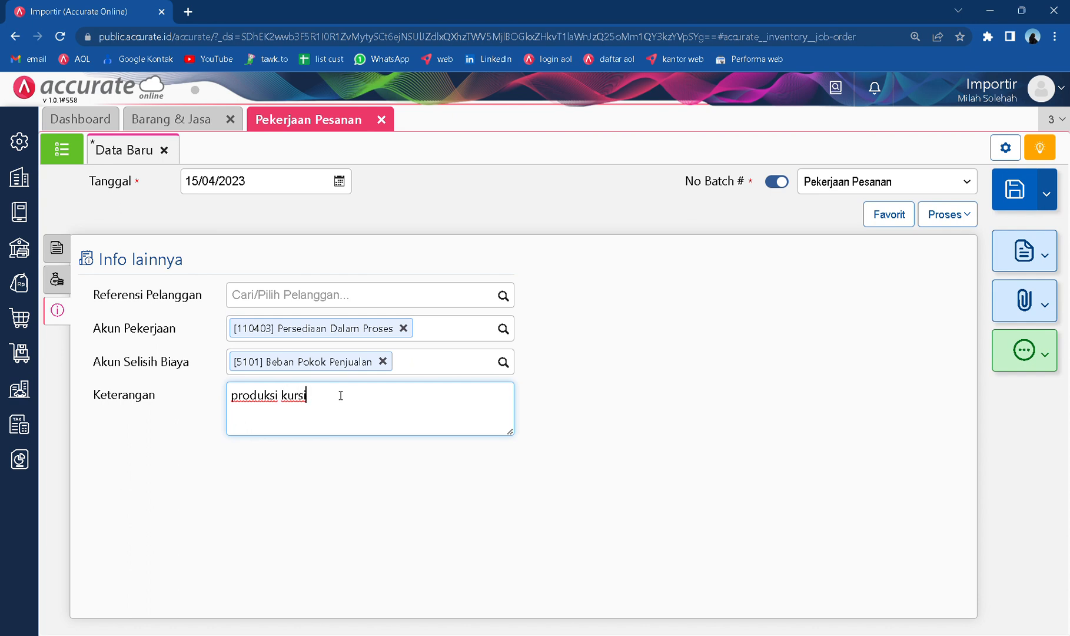
Save the job order and display the list of Pekerjaan Pesanan records.
click(1017, 201)
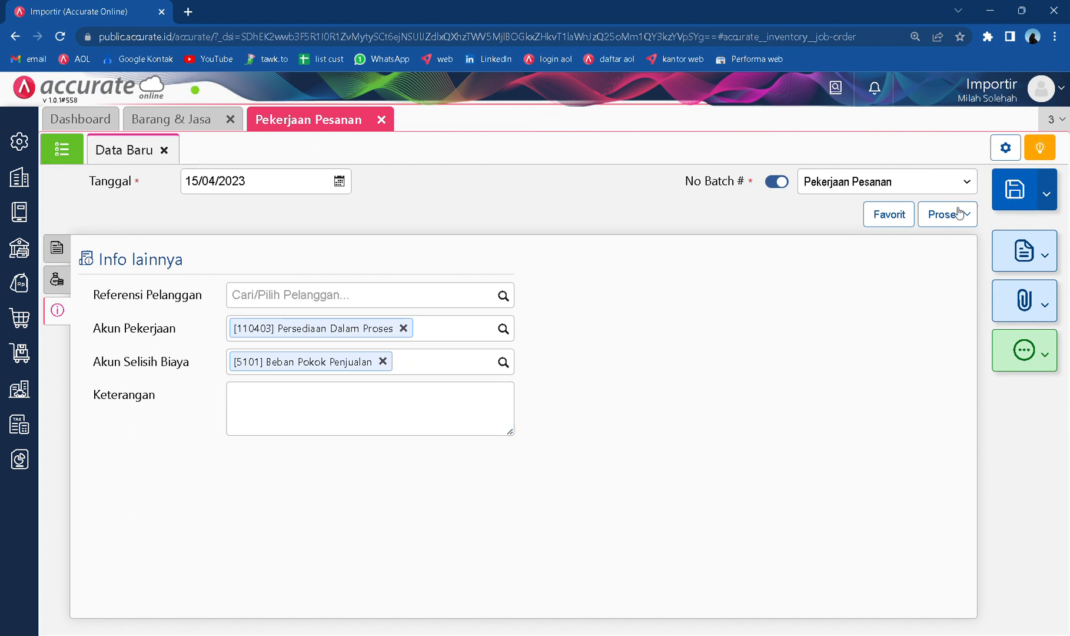
click(61, 148)
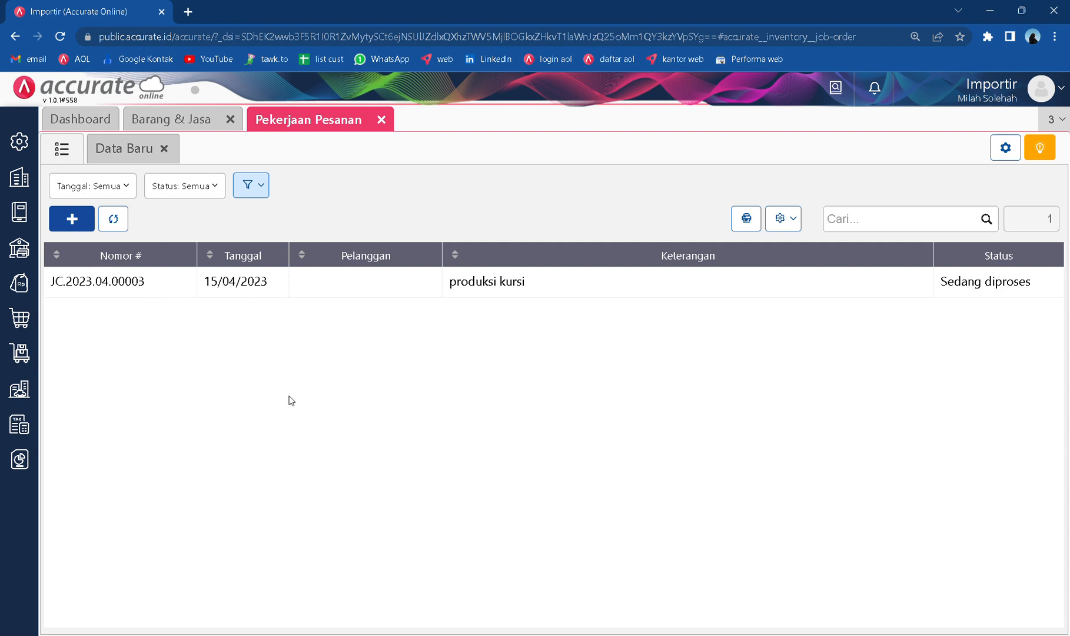
Display the Neraca (Standar) report with zero-balance data included and examine its Persediaan section.
mouse_move(20, 462)
click(68, 471)
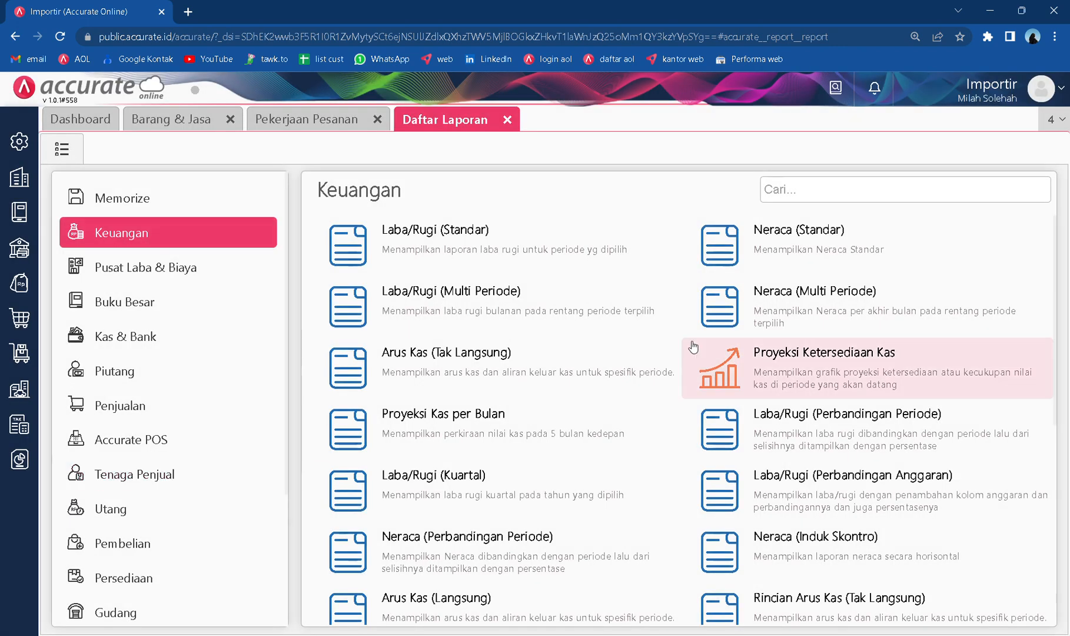
click(787, 272)
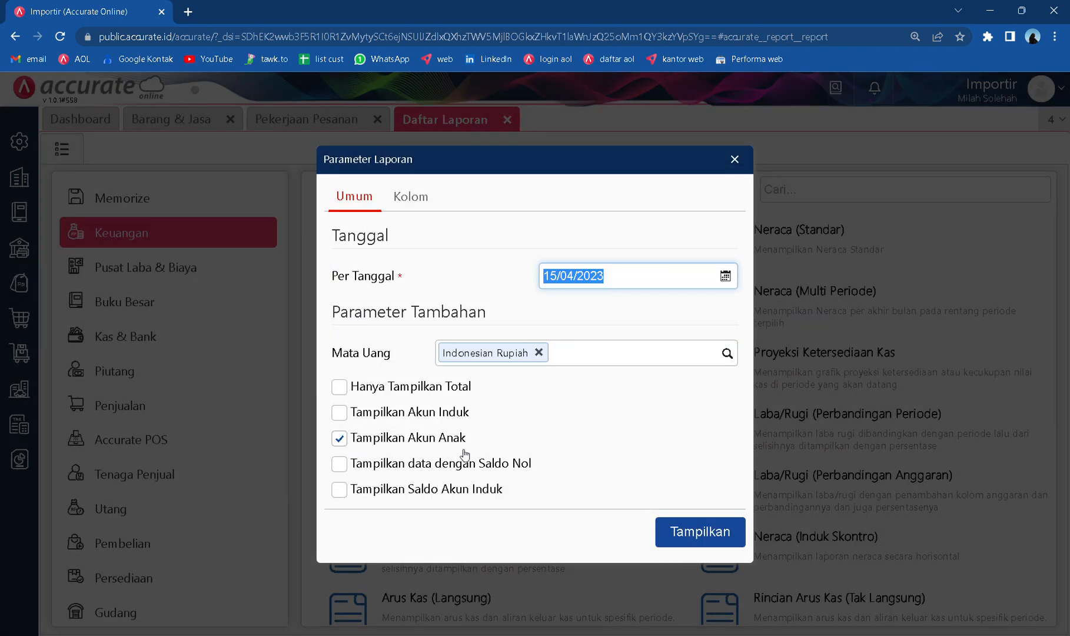
click(425, 462)
click(691, 533)
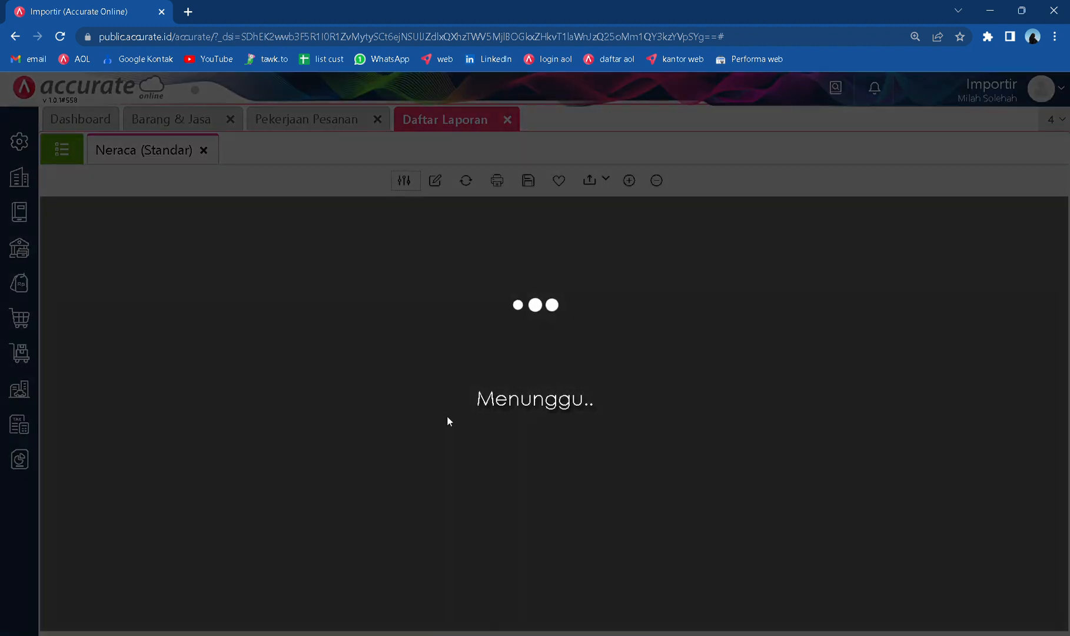
scroll(468, 436, down, 2)
scroll(470, 439, down, 2)
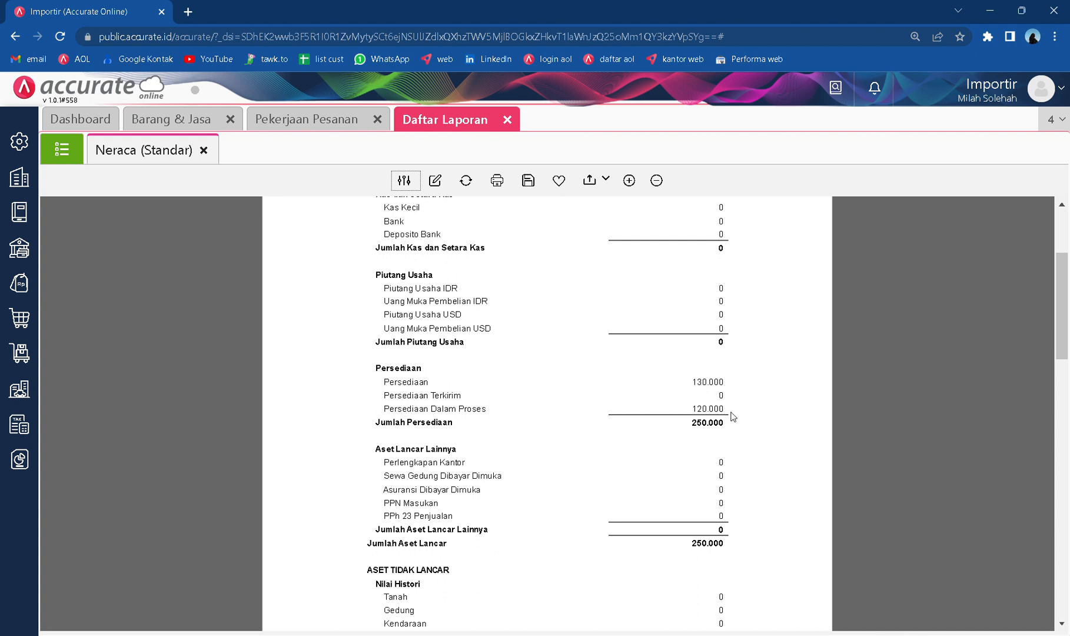
scroll(663, 424, up, 3)
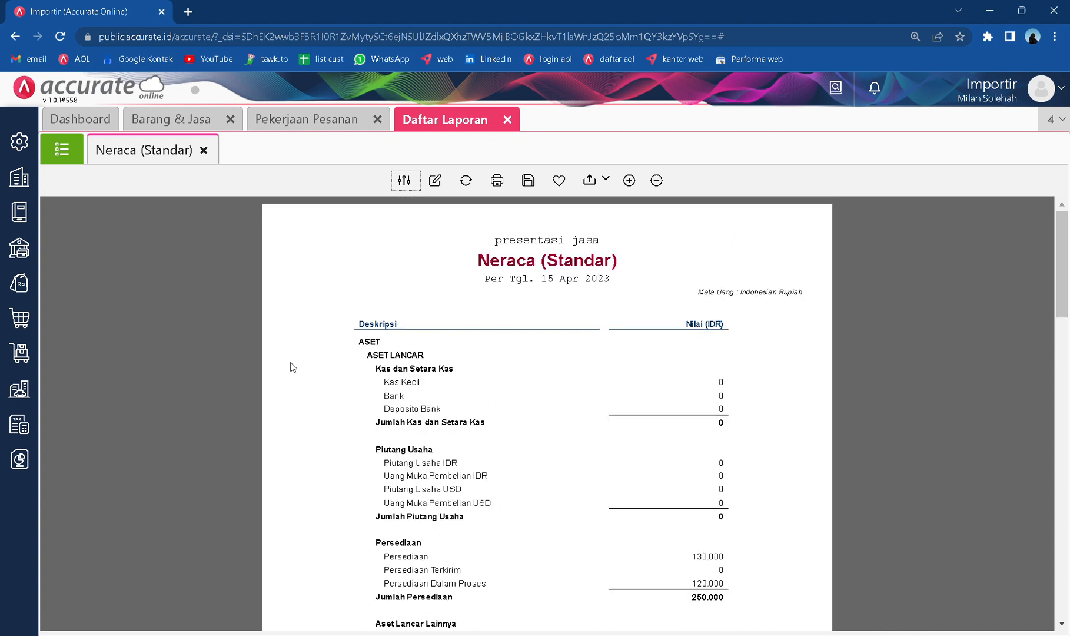
Start a new Penyelesaian Pesanan and link it to the "produksi kursi" job order.
click(23, 350)
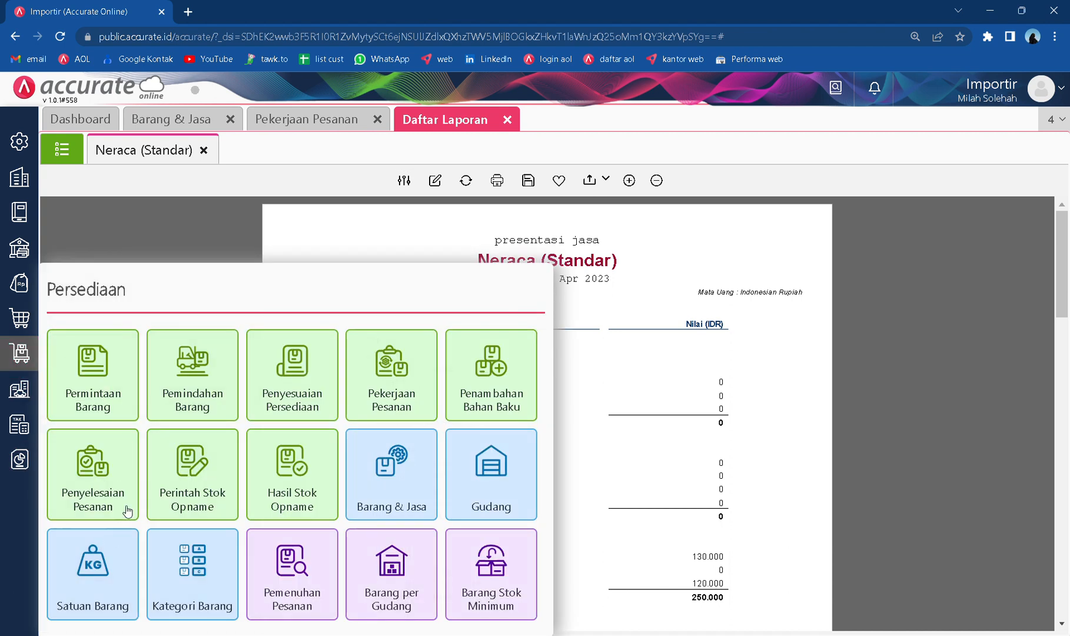
click(99, 495)
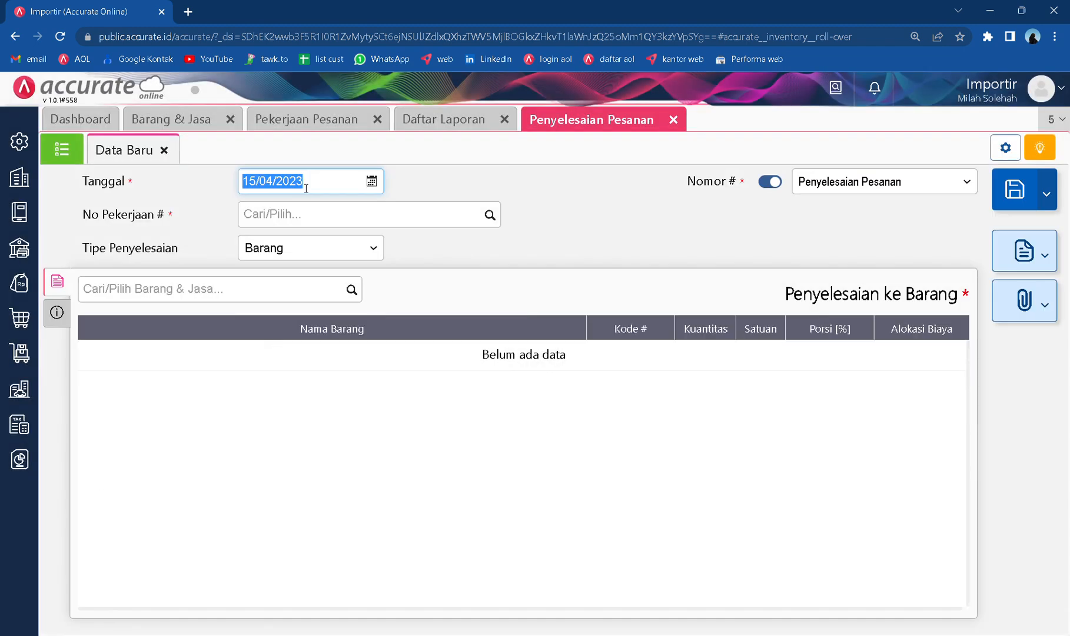
click(492, 218)
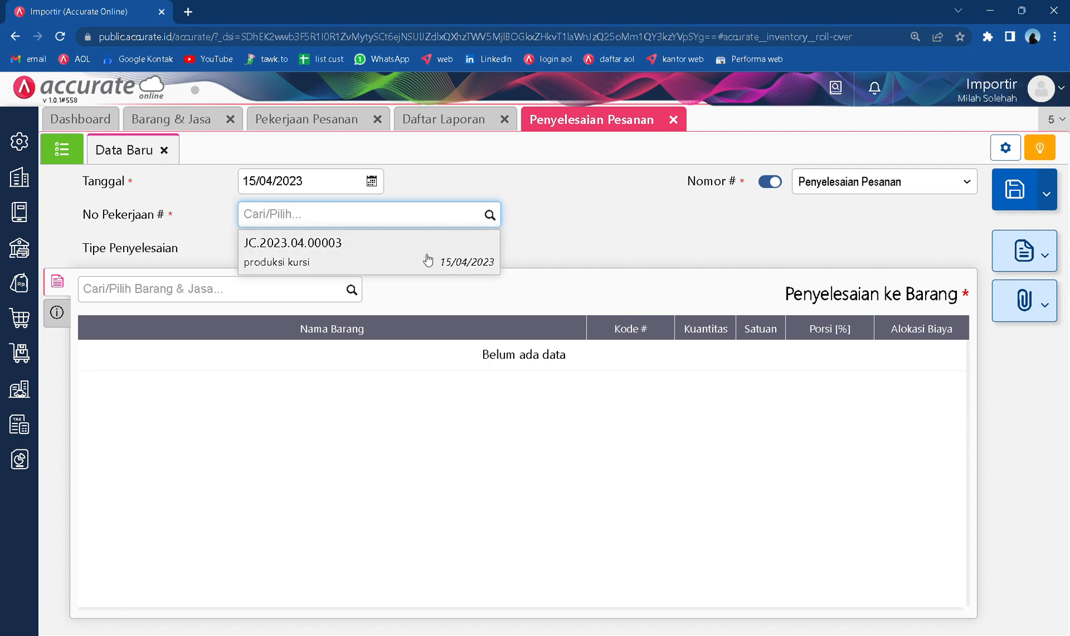
click(390, 268)
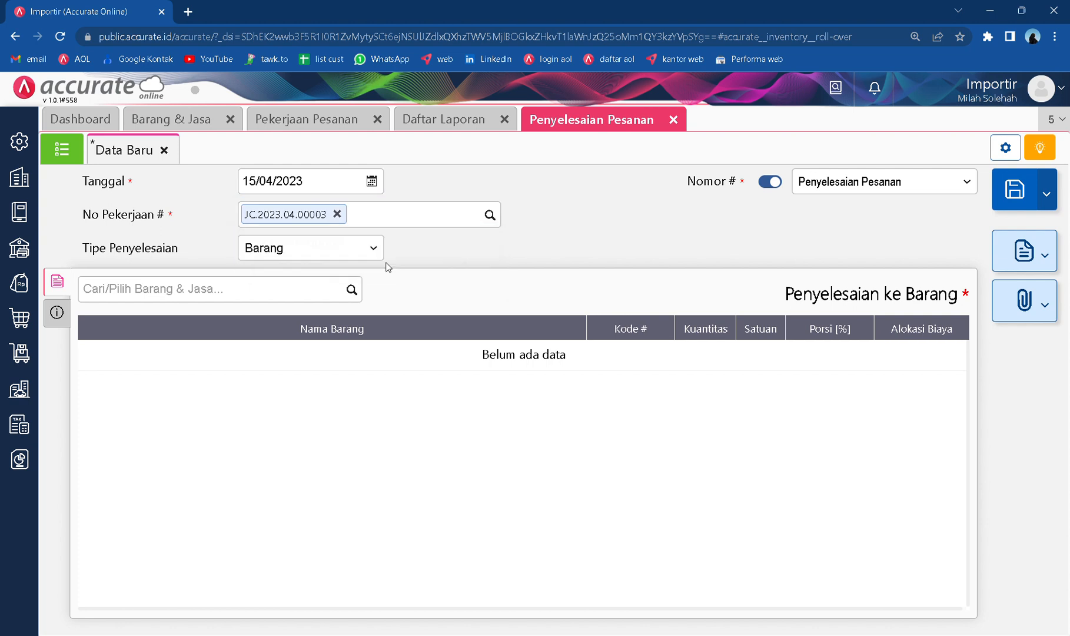
Add Kursi kayu as the finished item with a quantity of 2 PCS and save the order completion.
click(353, 291)
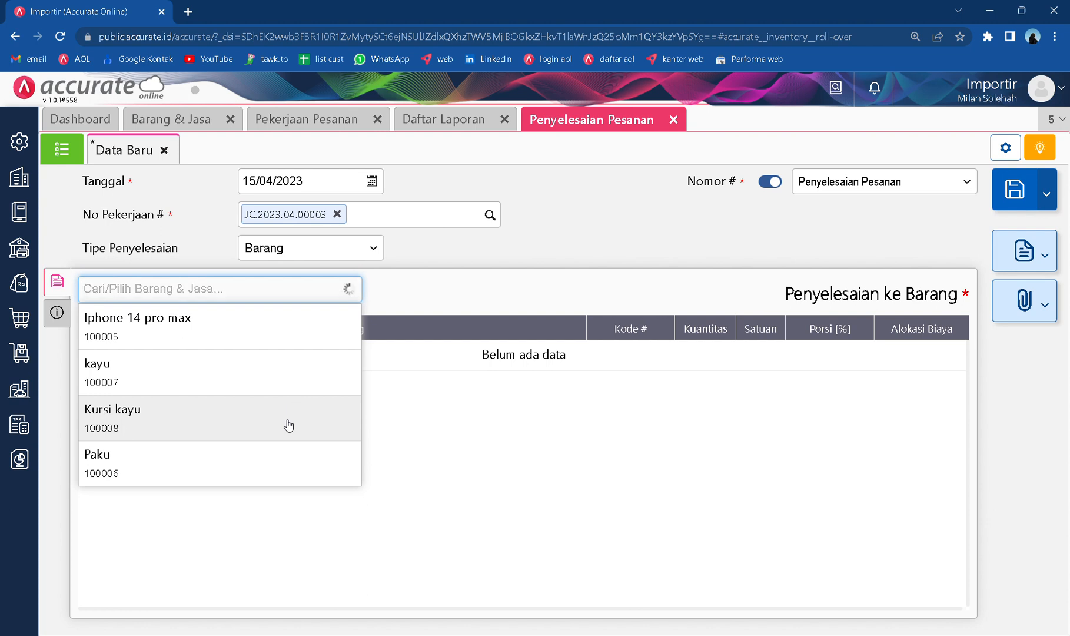
click(288, 425)
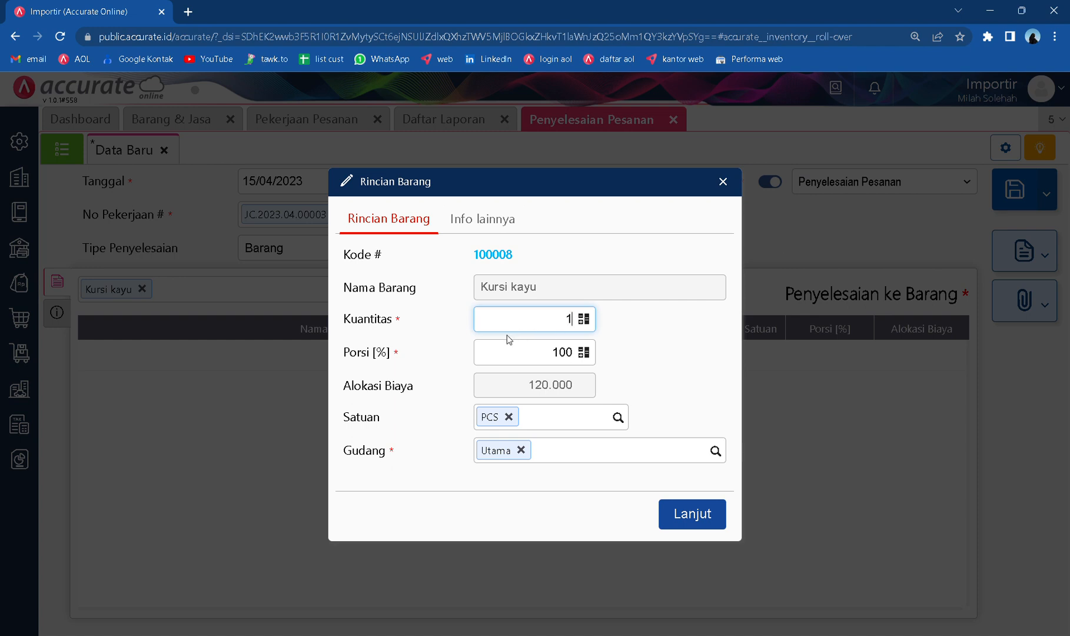
key(BackSpace)
text(2)
click(694, 521)
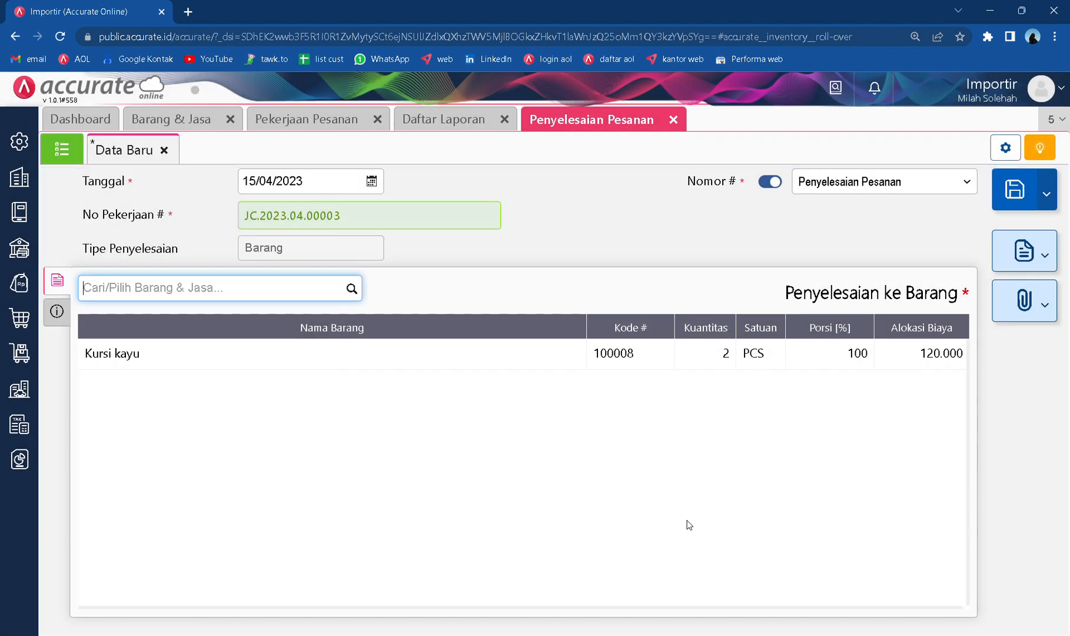
click(1013, 189)
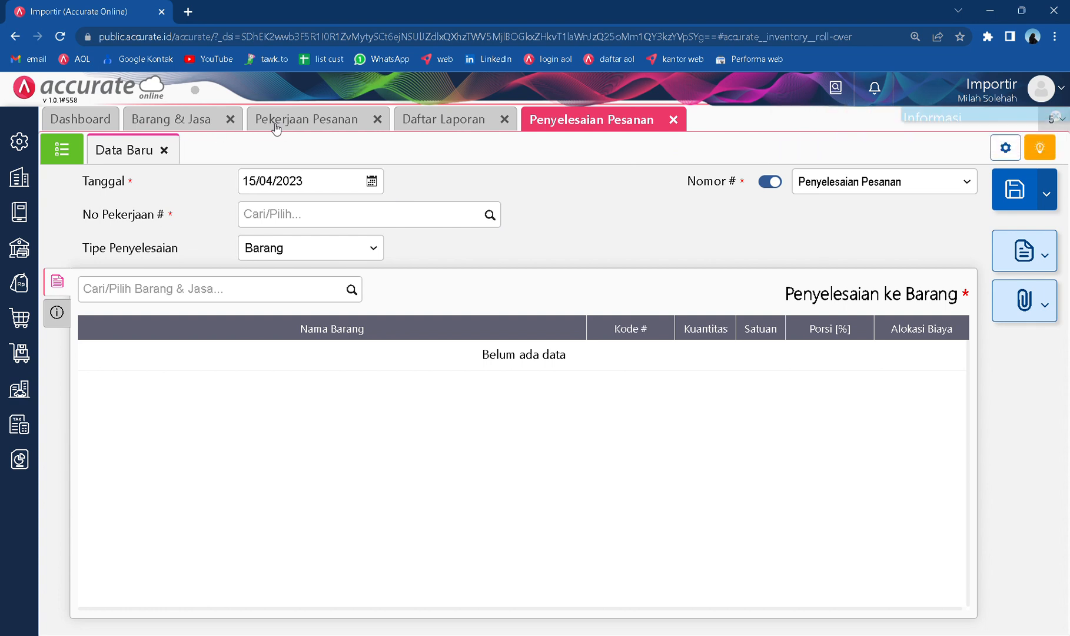
Refresh the Pekerjaan Pesanan list to check the status of the "produksi kursi" job order.
click(298, 125)
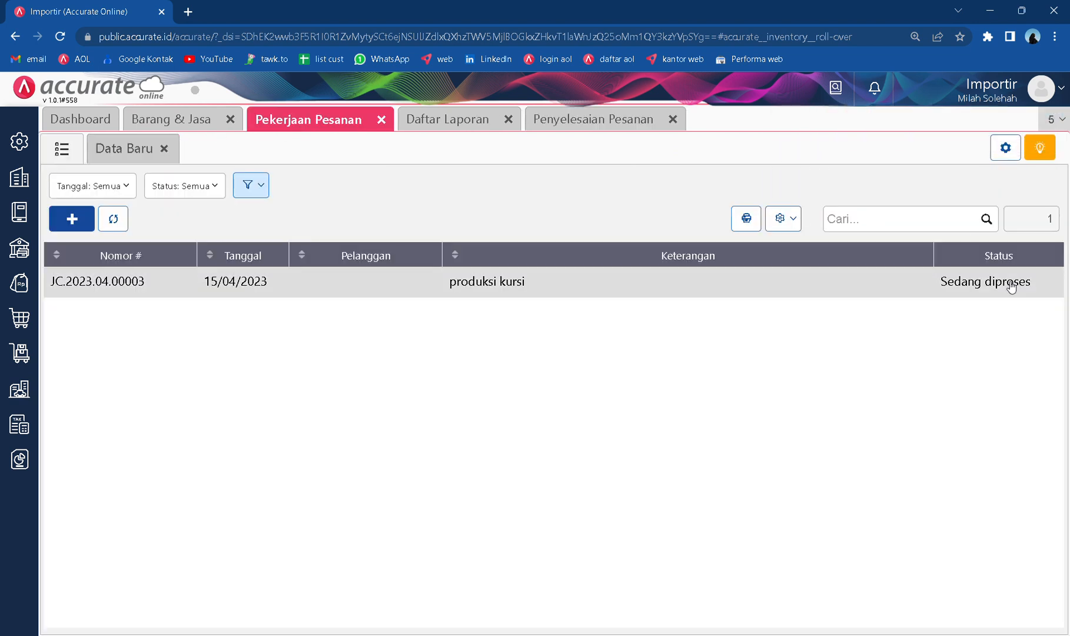
click(114, 219)
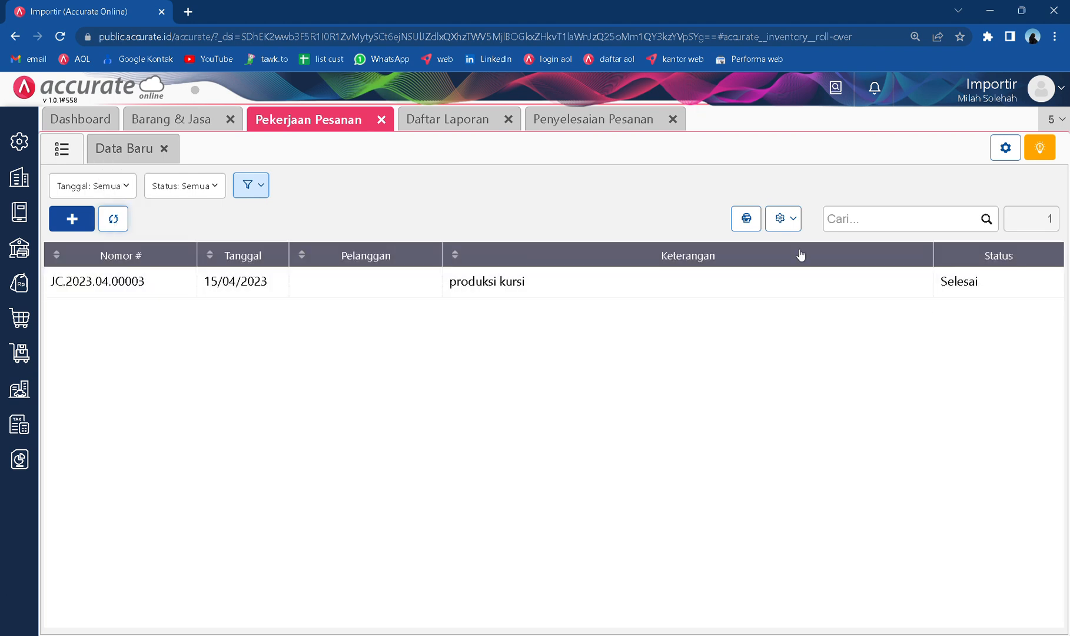
Refresh the Neraca (Standar) report and examine the updated Persediaan balances.
click(455, 125)
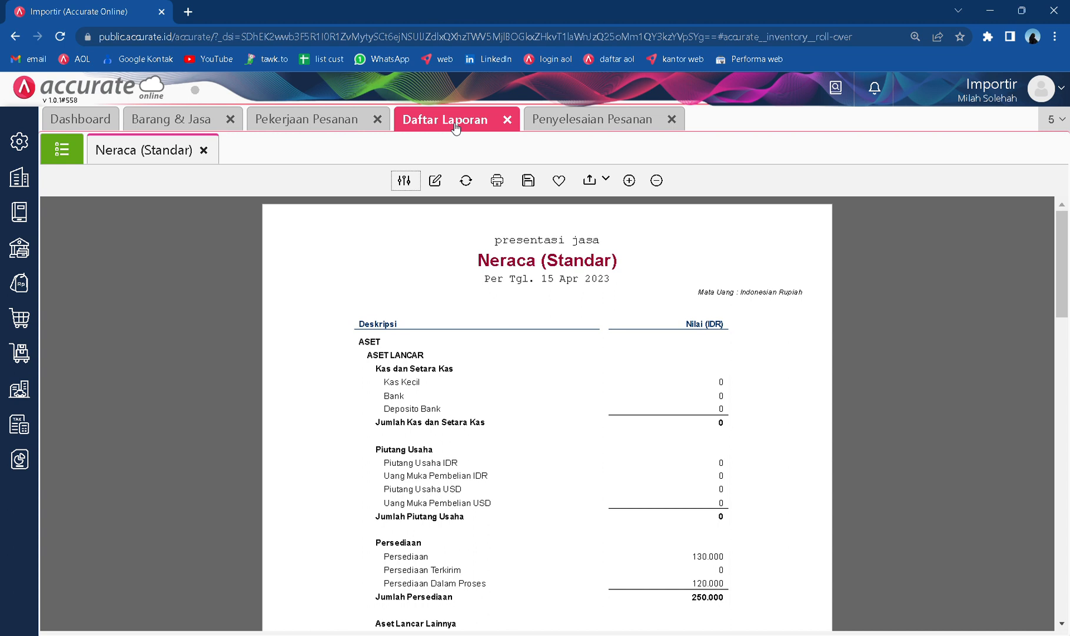
click(467, 181)
scroll(536, 300, down, 3)
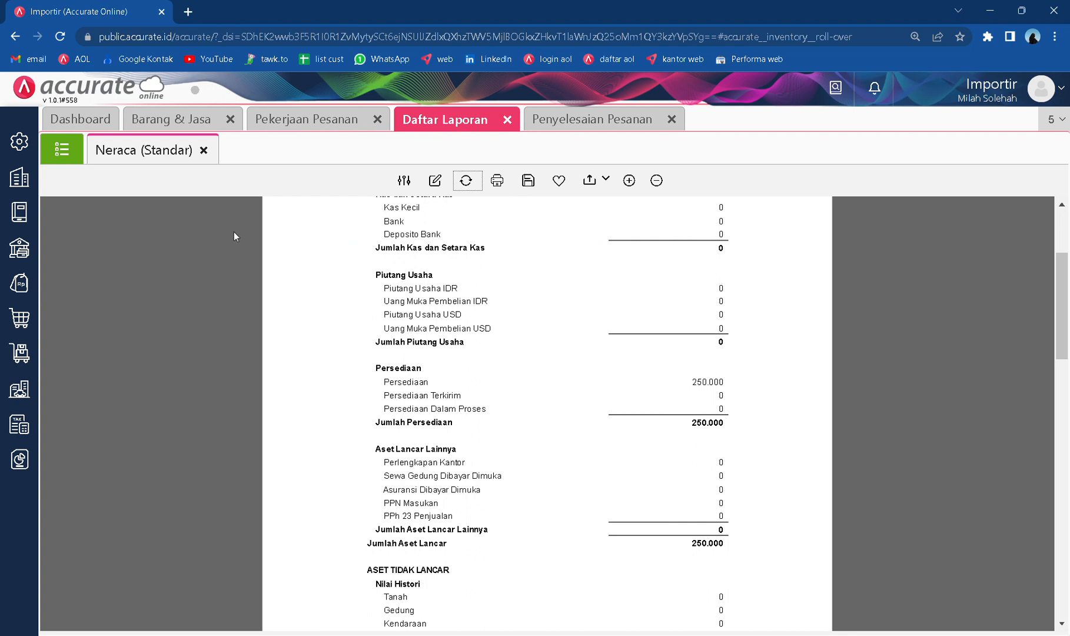
Refresh the Barang & Jasa list and check the stock quantities of kayu, Paku and Kursi kayu.
click(177, 119)
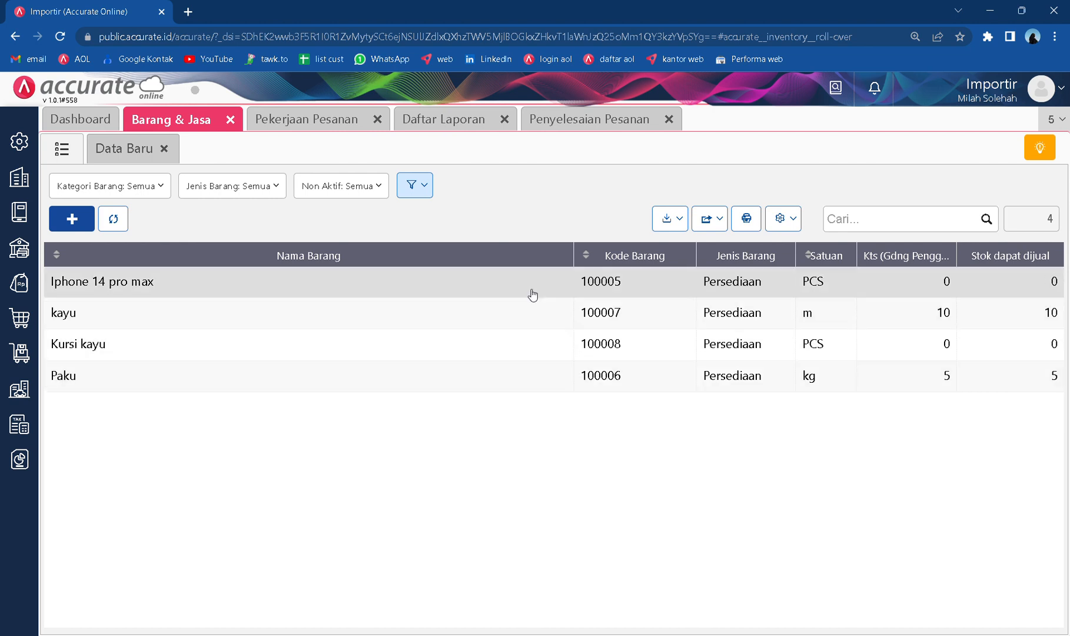
click(118, 221)
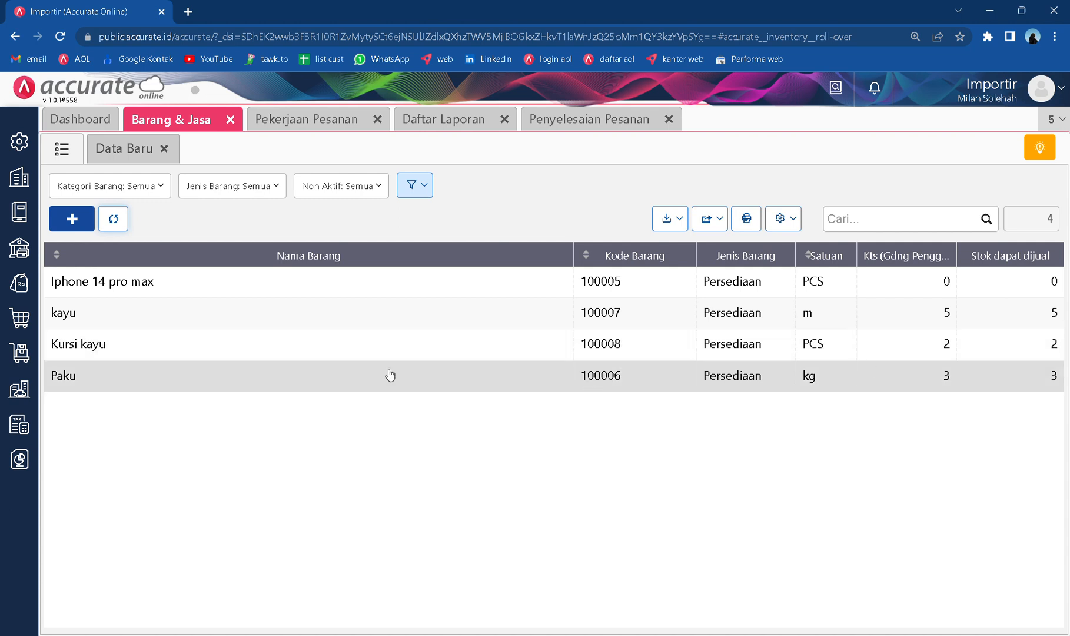
Generate the Nilai Persediaan report from the Persediaan category for 01/04/2023 to 15/04/2023, choosing an item category and keeping branch Kantor Pusat.
mouse_move(29, 463)
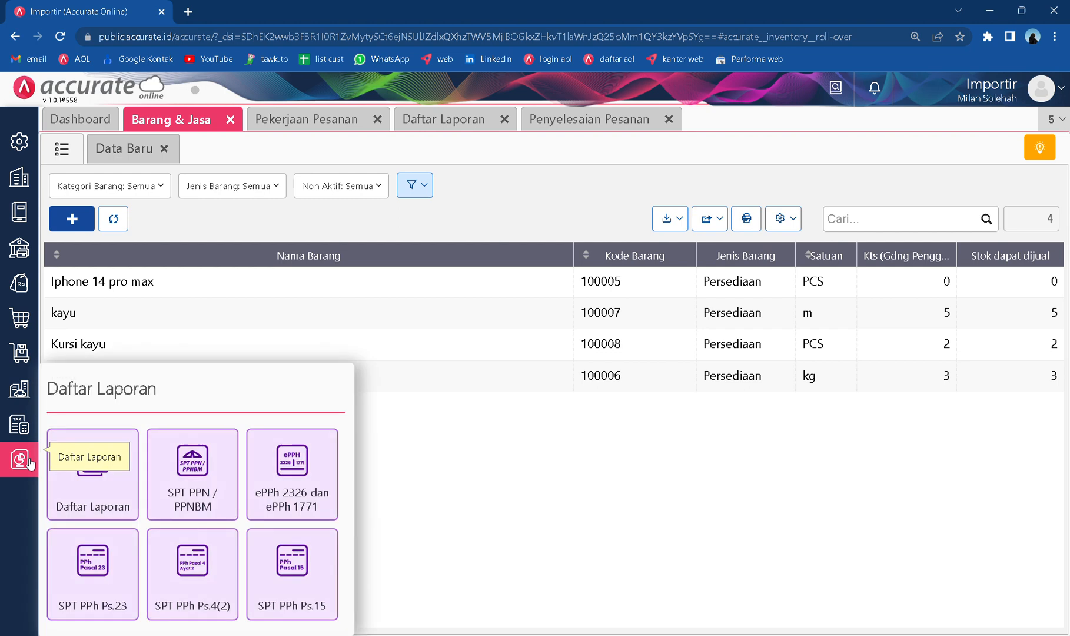
click(462, 131)
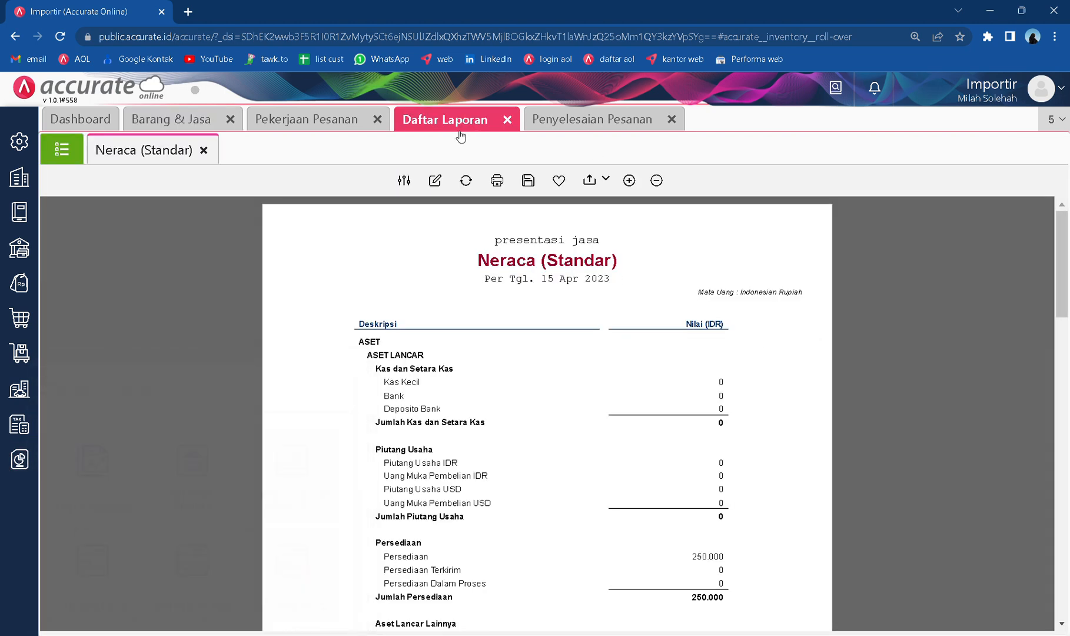
click(61, 149)
scroll(162, 421, down, 2)
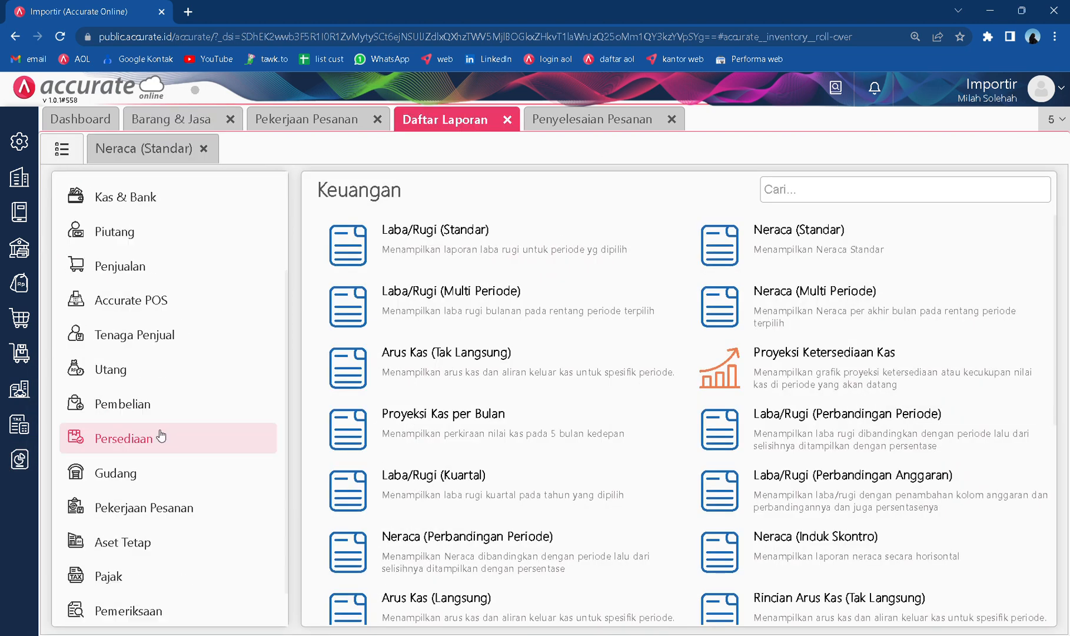
scroll(141, 330, up, 2)
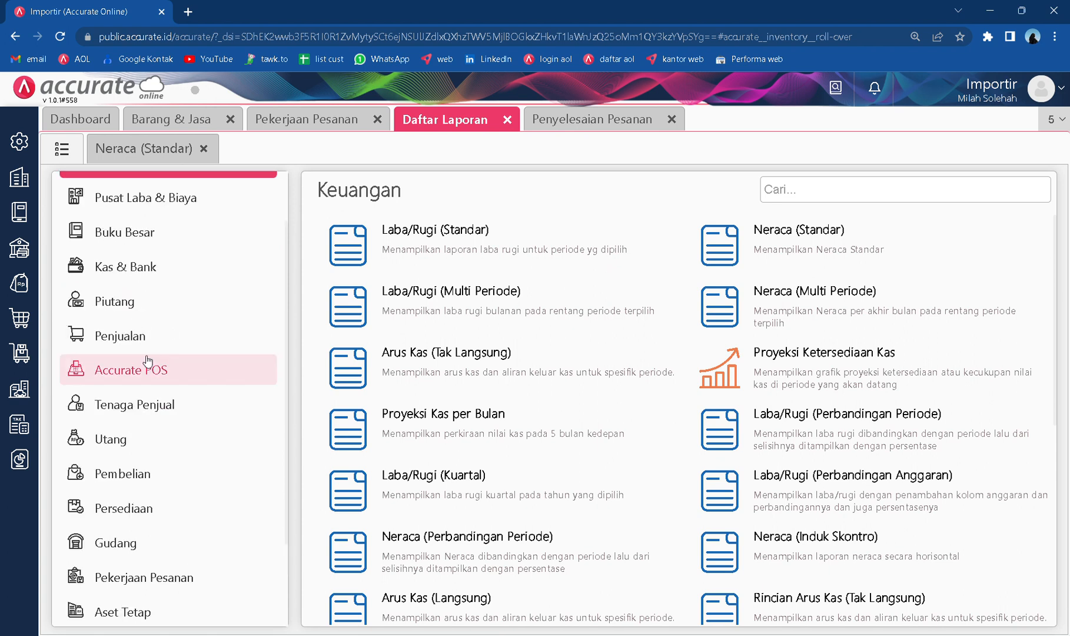
click(171, 509)
click(764, 257)
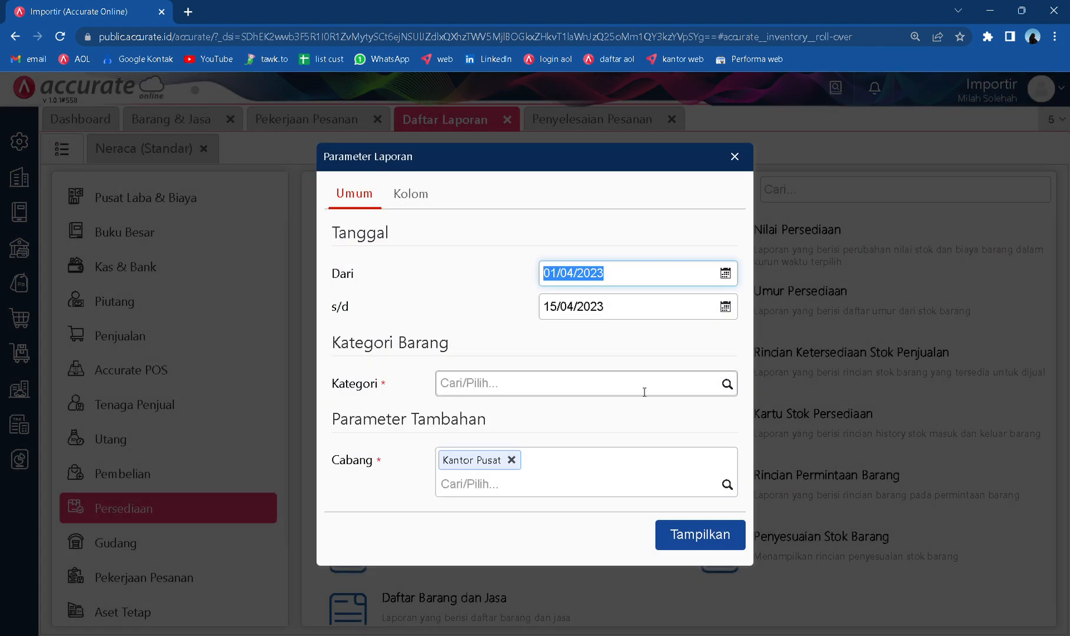
click(725, 384)
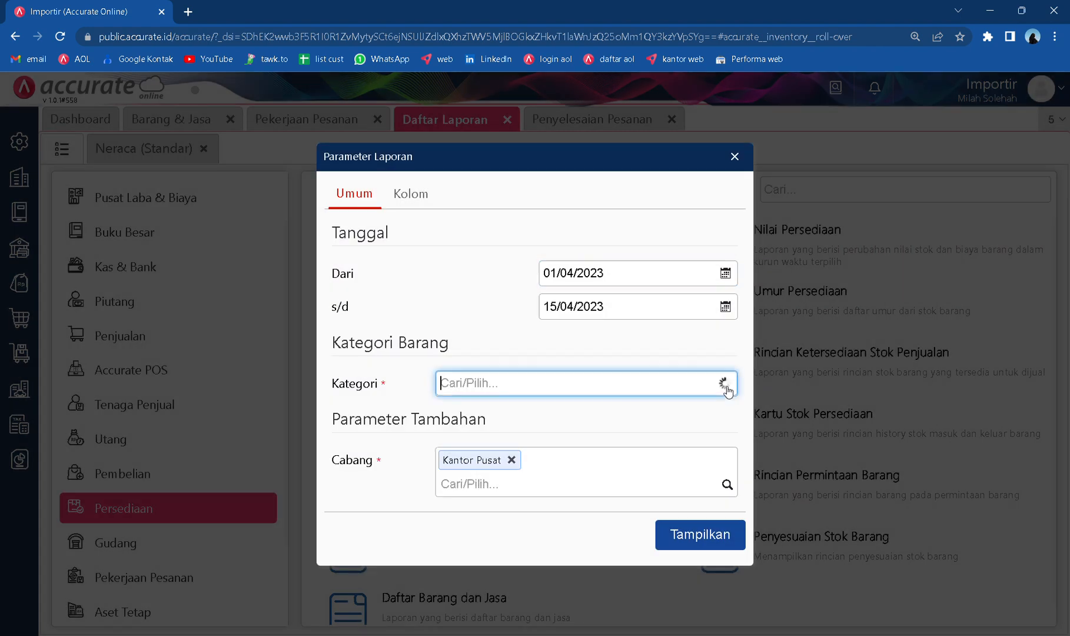
click(584, 414)
click(677, 524)
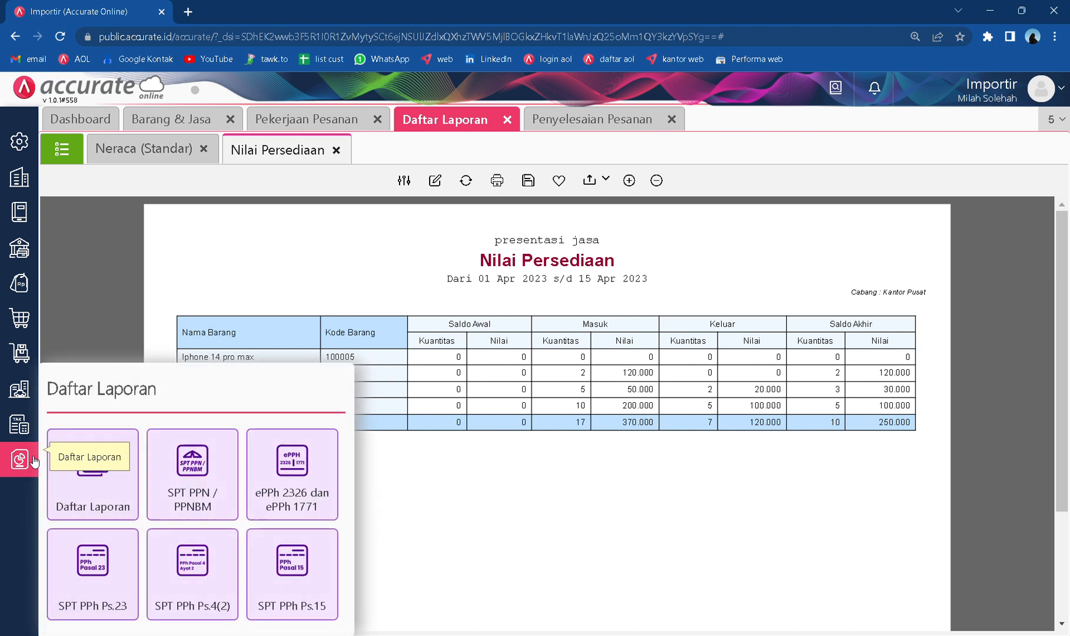
Return to the report list and look through the available Persediaan reports.
click(62, 152)
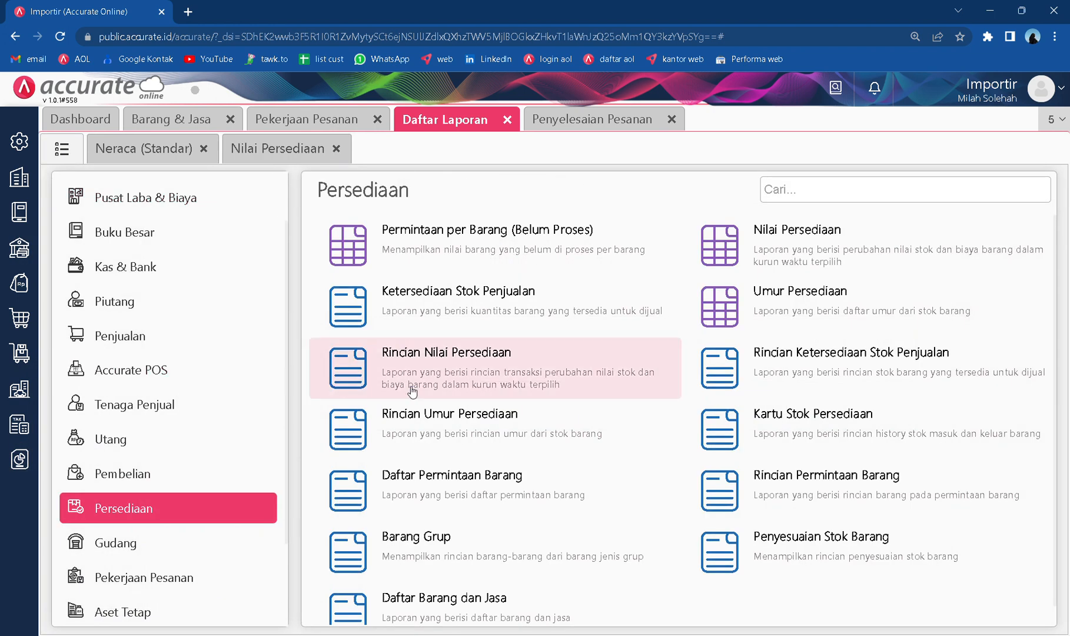
scroll(437, 411, down, 1)
scroll(442, 412, up, 1)
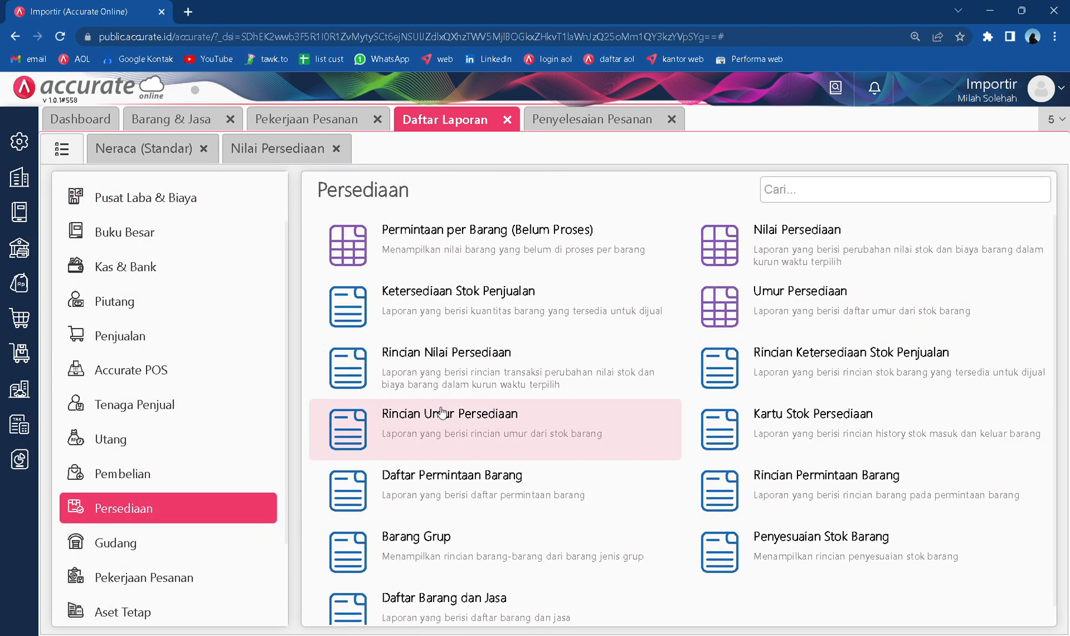